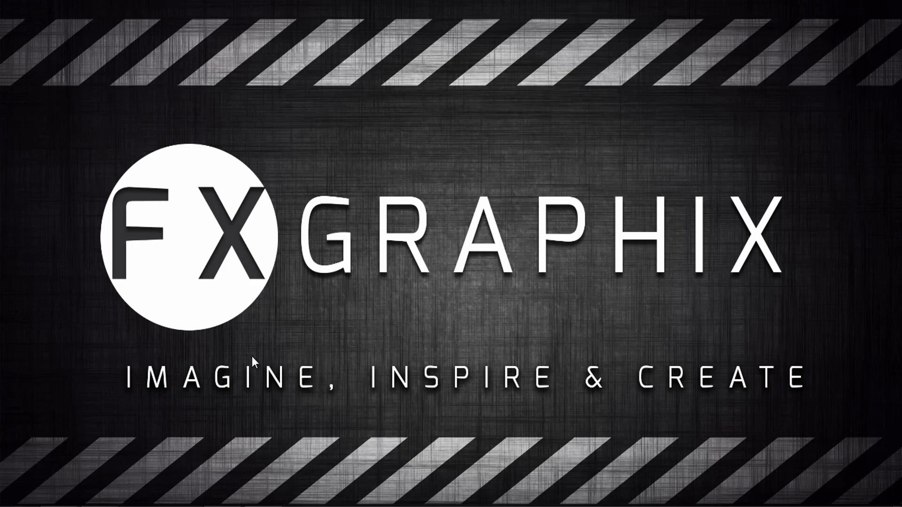
# Bring the Chrome window showing the Pexels Photoshop Plugin page to the front
pyautogui.moveTo(49, 501)
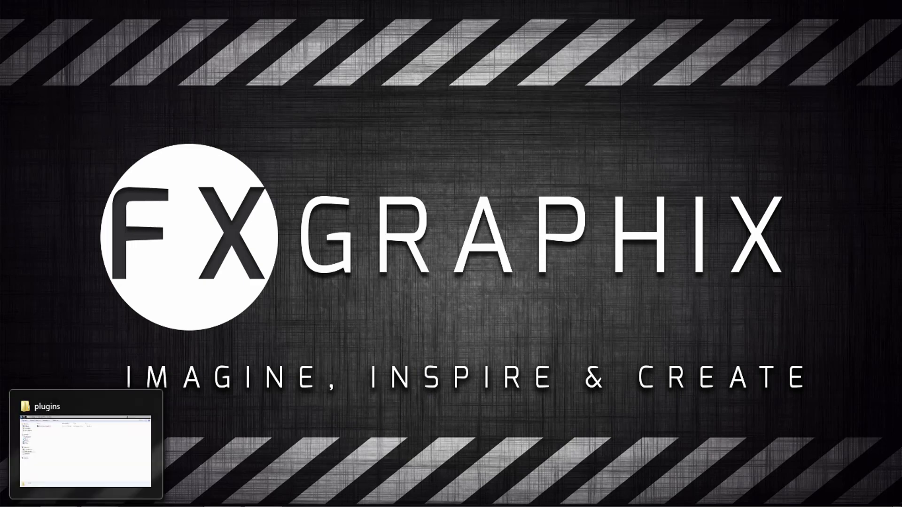
pyautogui.click(89, 502)
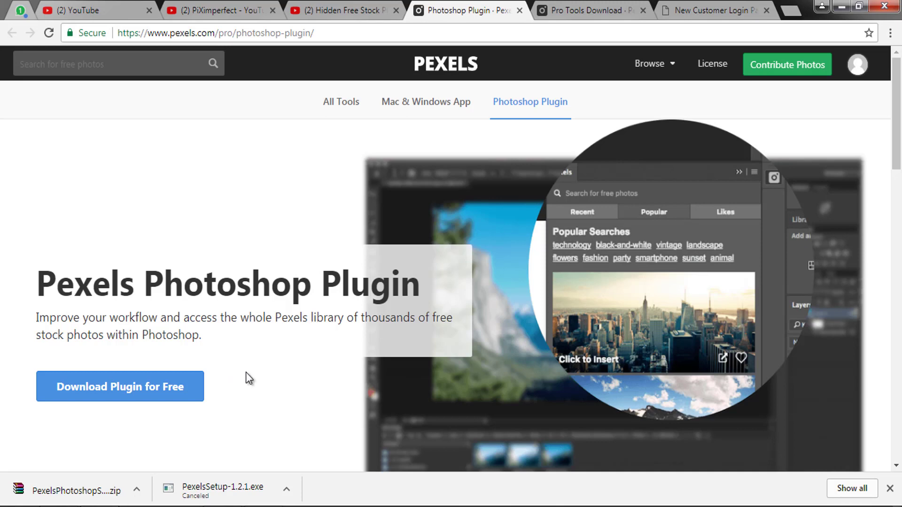
# Highlight the Pexels Photoshop Plugin heading and the page's web address
pyautogui.moveTo(39, 277); pyautogui.dragTo(439, 285)
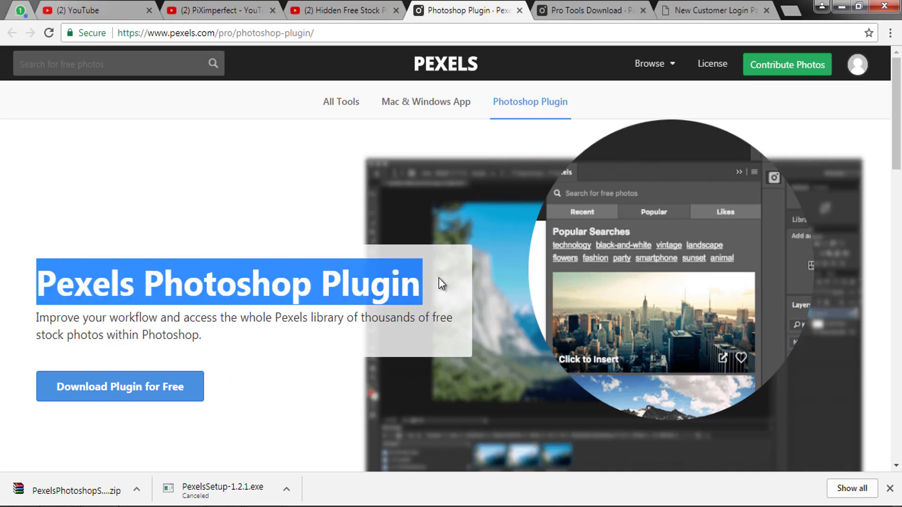
pyautogui.click(376, 306)
pyautogui.click(352, 33)
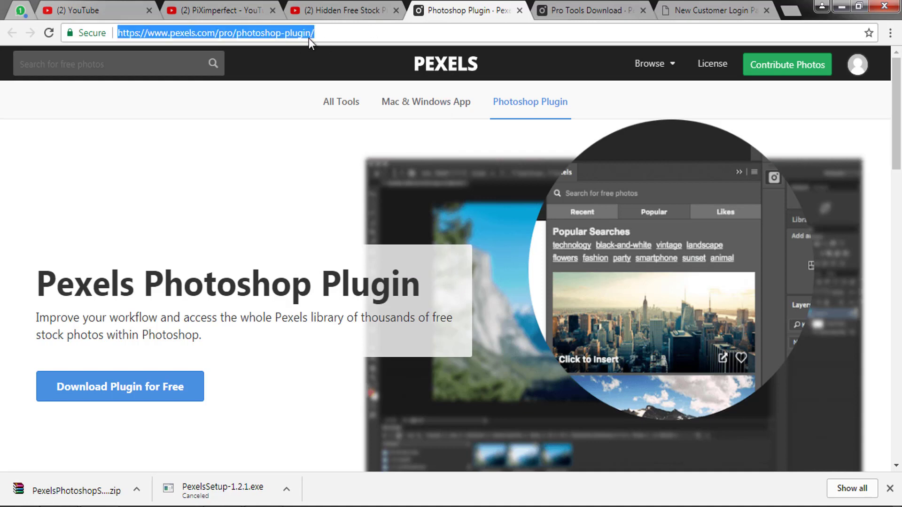
pyautogui.click(257, 166)
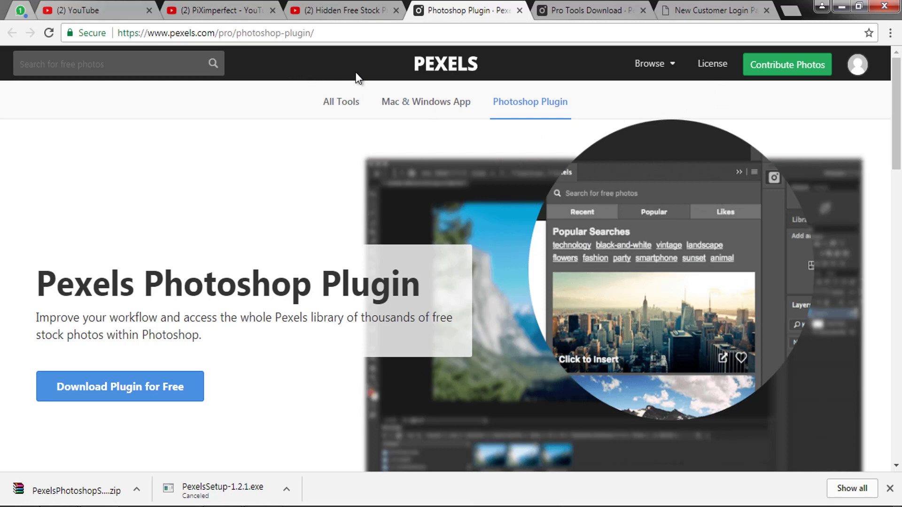
# View the YouTube tutorial tab, return to the plugin page, and minimize Chrome
pyautogui.click(356, 16)
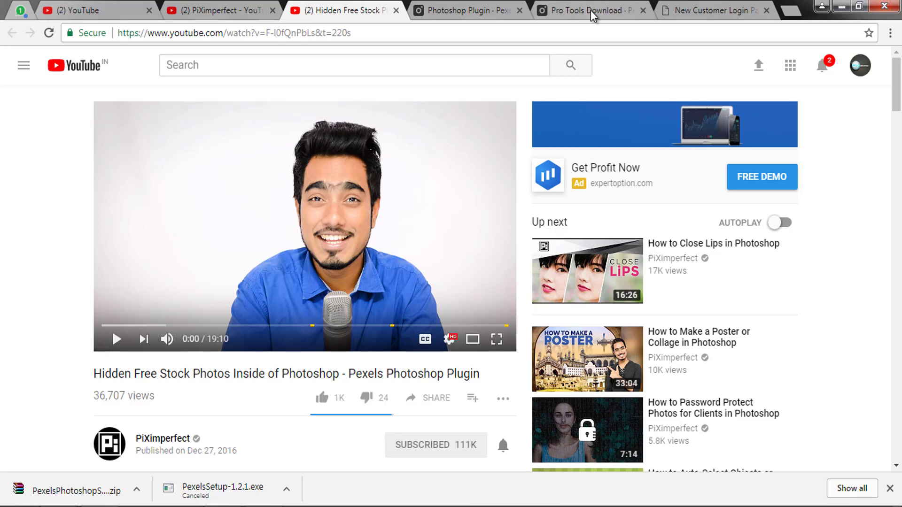
pyautogui.click(468, 7)
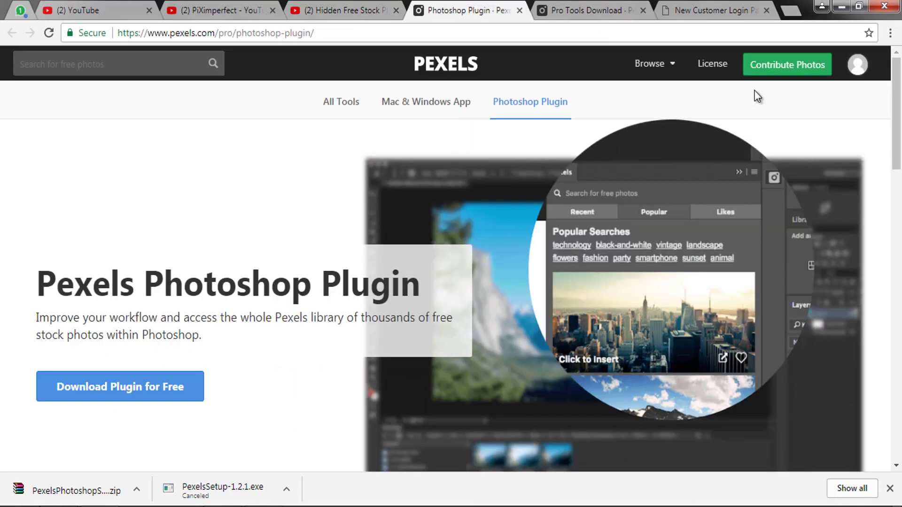
pyautogui.click(842, 8)
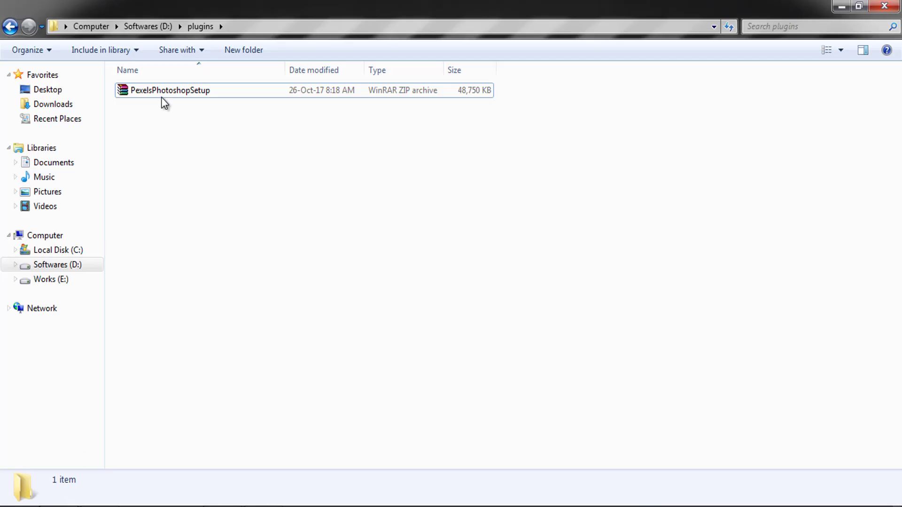
# In D:\plugins, extract the PexelsPhotoshopSetup zip to a PexelsPhotoshopSetup\ folder
pyautogui.doubleClick(164, 93)
pyautogui.click(163, 94)
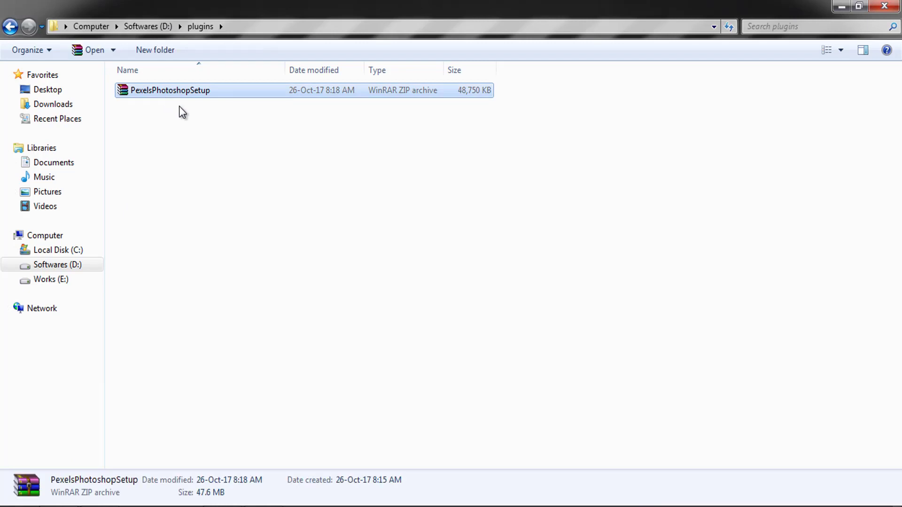
pyautogui.doubleClick(159, 92)
pyautogui.rightClick(173, 99)
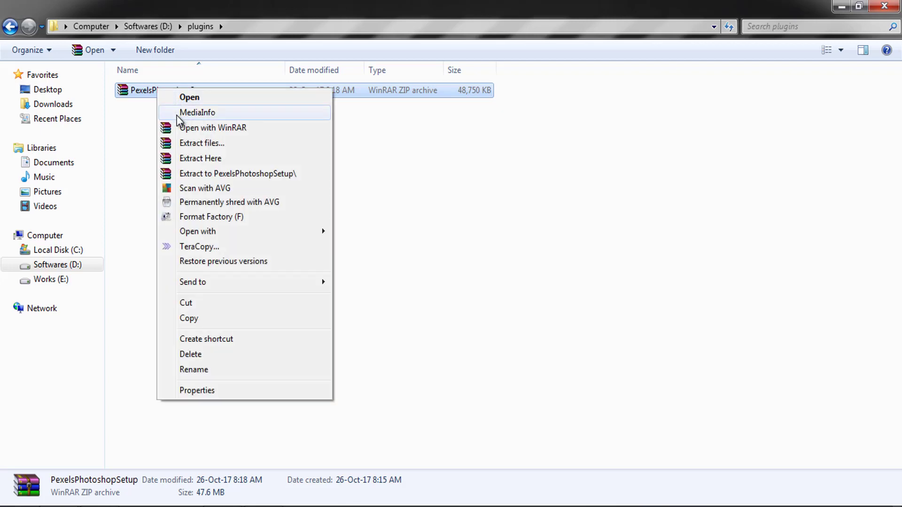
pyautogui.click(195, 174)
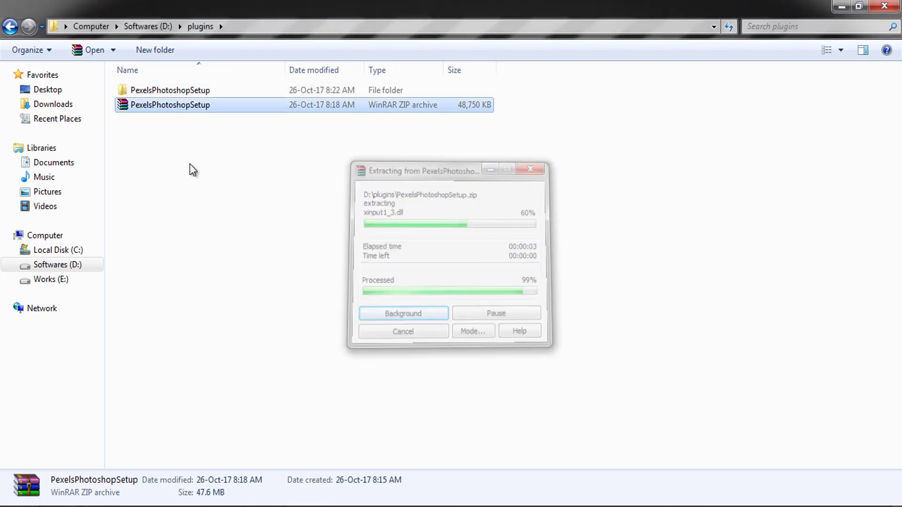
# Run the PexelsPhotoshopSetup application from the extracted folder as administrator
pyautogui.doubleClick(165, 92)
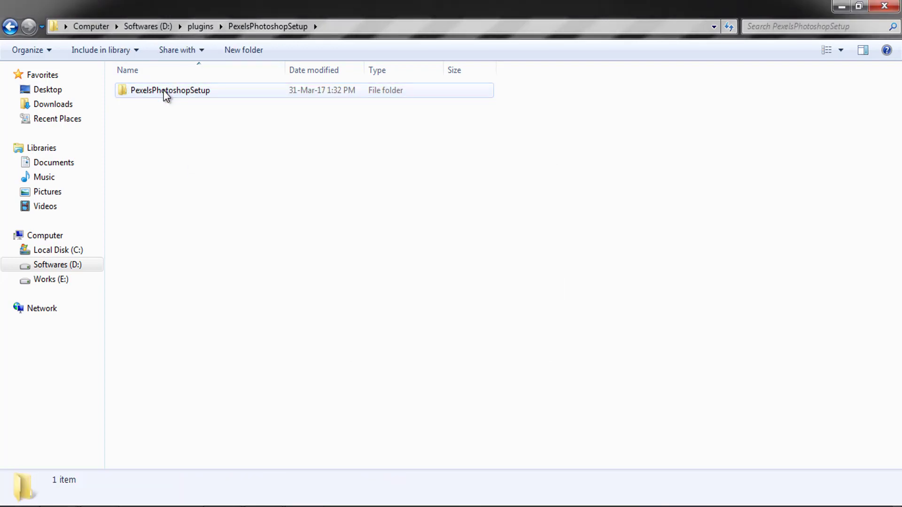
pyautogui.doubleClick(165, 91)
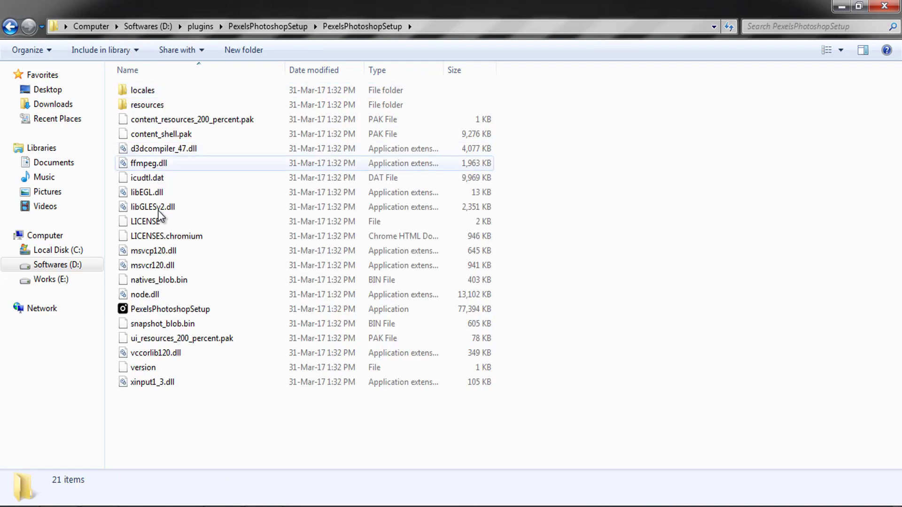
pyautogui.click(161, 308)
pyautogui.rightClick(162, 308)
pyautogui.click(203, 203)
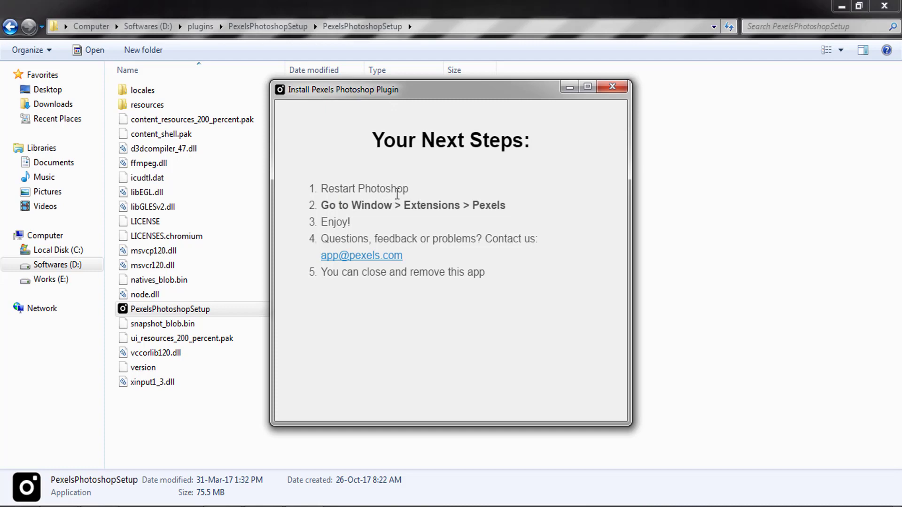
# Review the installer's Your Next Steps list, then close the installer and plugin folder
pyautogui.moveTo(485, 207); pyautogui.dragTo(509, 207)
pyautogui.moveTo(321, 222); pyautogui.dragTo(355, 223)
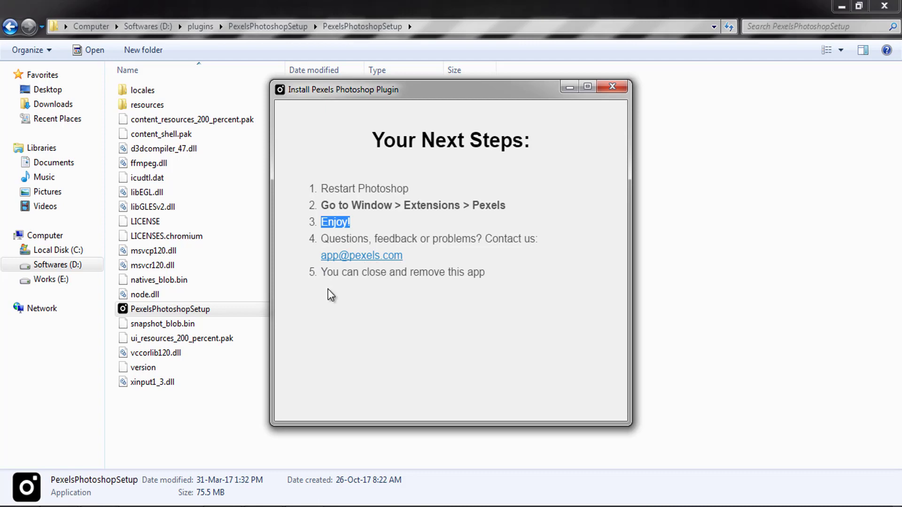
pyautogui.click(610, 88)
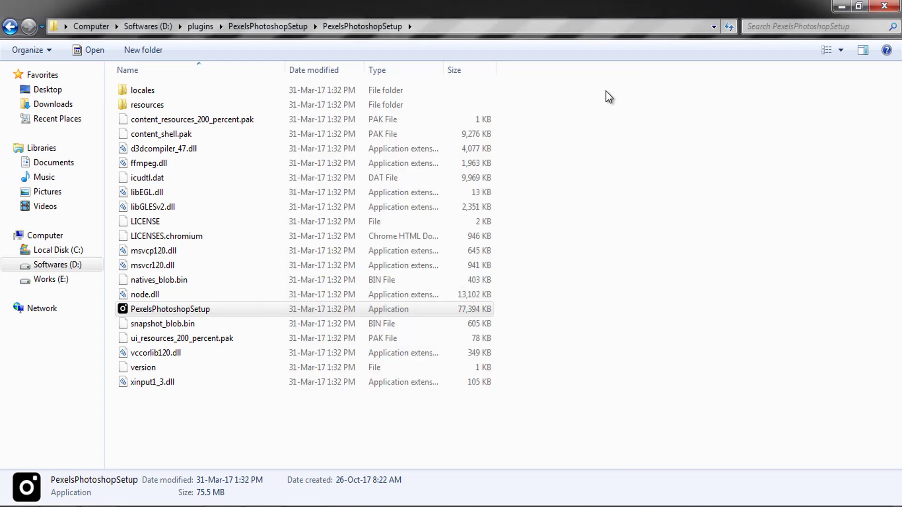
pyautogui.click(876, 8)
# Refresh the desktop twice, then launch Adobe Photoshop CC 2017 from the Start menu
pyautogui.rightClick(689, 111)
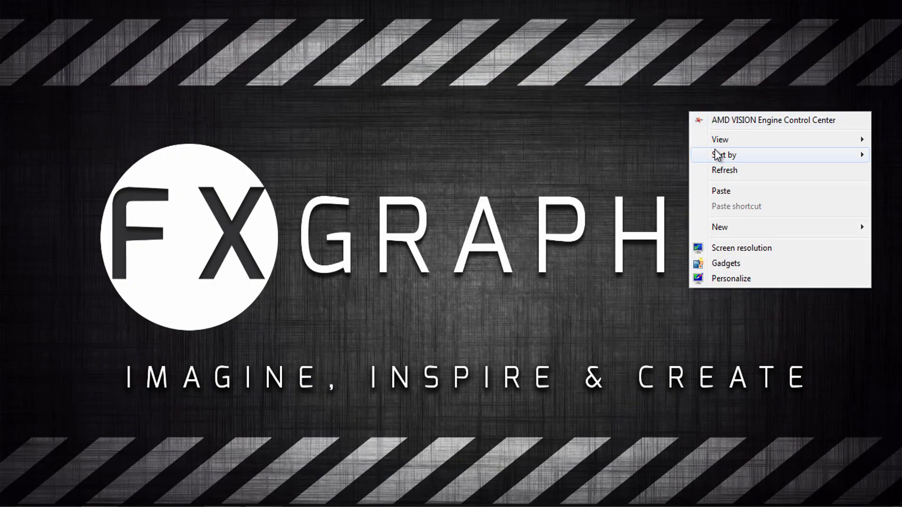
pyautogui.click(723, 169)
pyautogui.rightClick(647, 98)
pyautogui.click(678, 159)
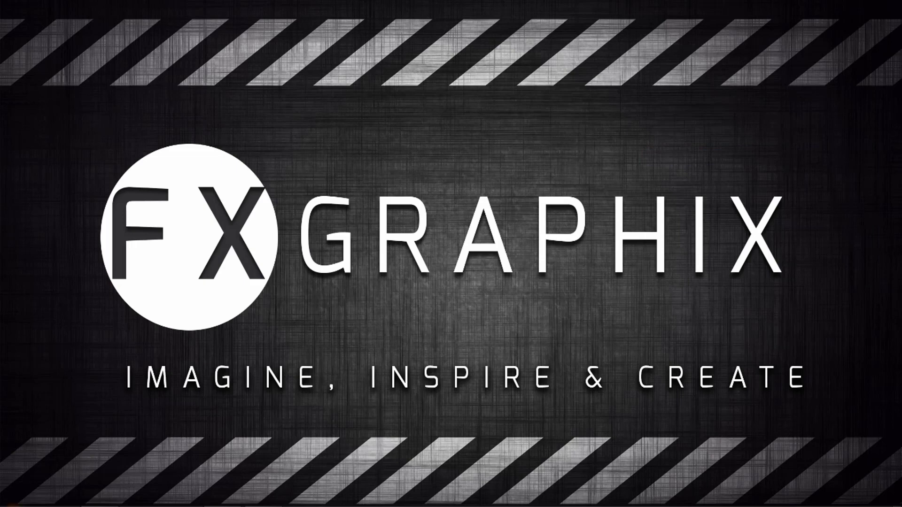
pyautogui.press('super')
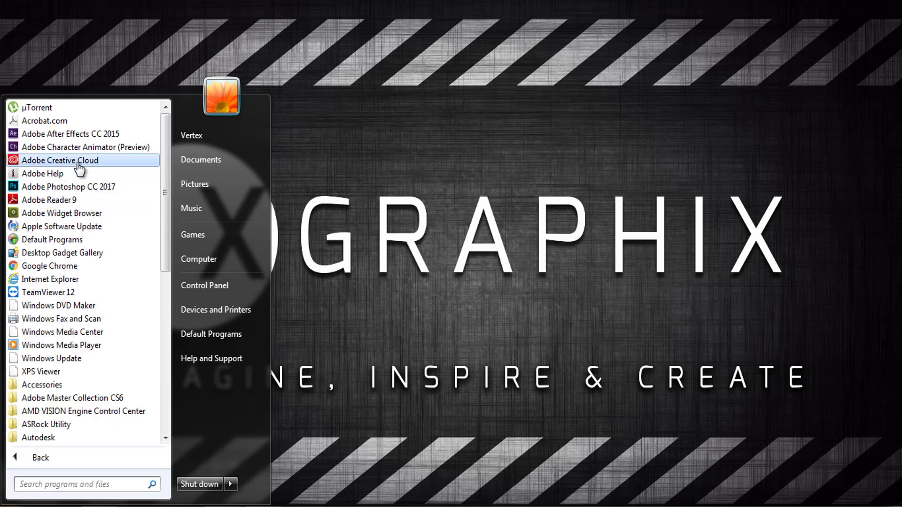
pyautogui.click(74, 186)
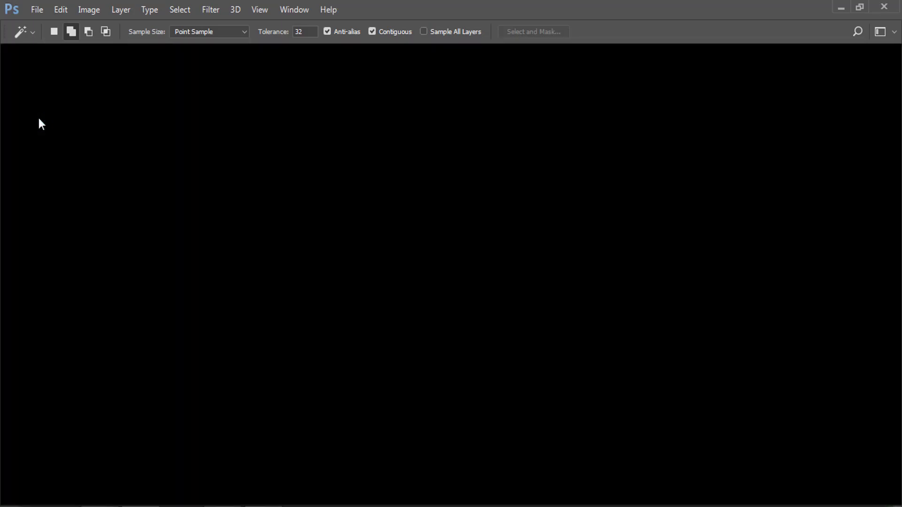
# Open the Pexels panel via Window > Extensions > Pexels
pyautogui.click(294, 9)
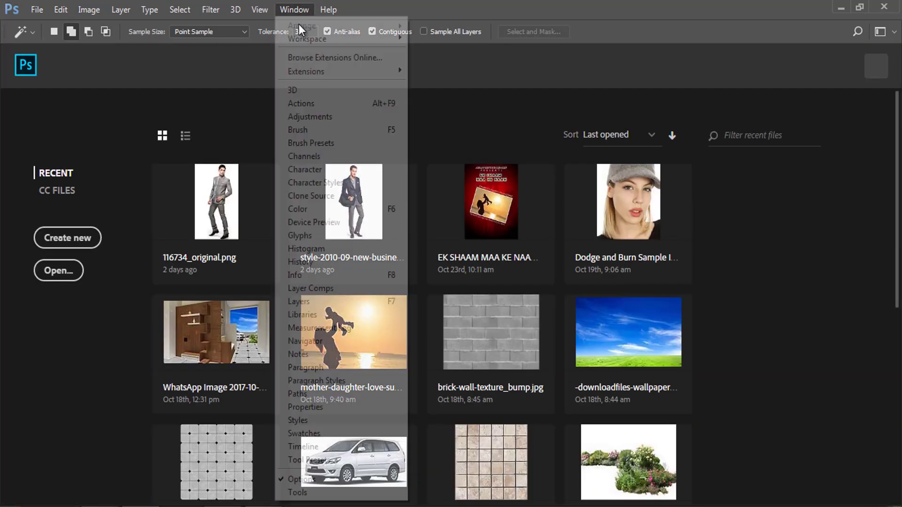
pyautogui.press('Right')
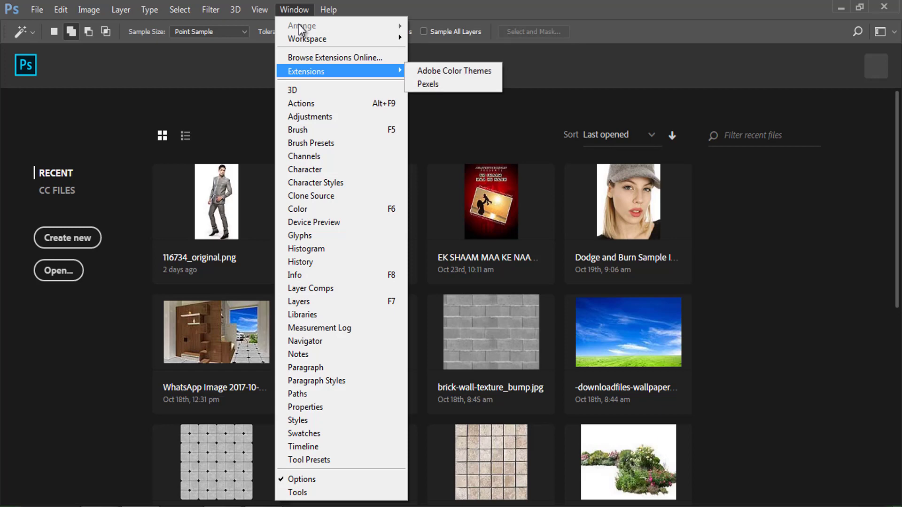
pyautogui.press('Down')
pyautogui.press('Down')
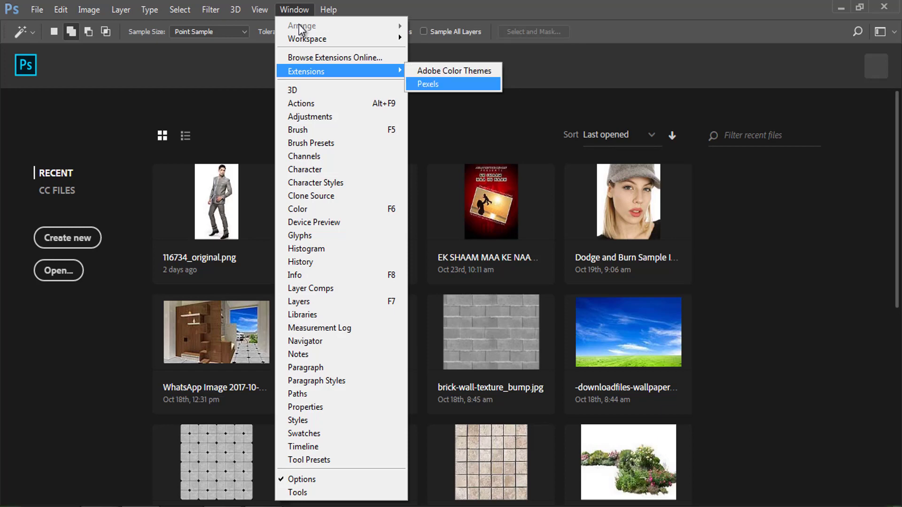
pyautogui.press('Return')
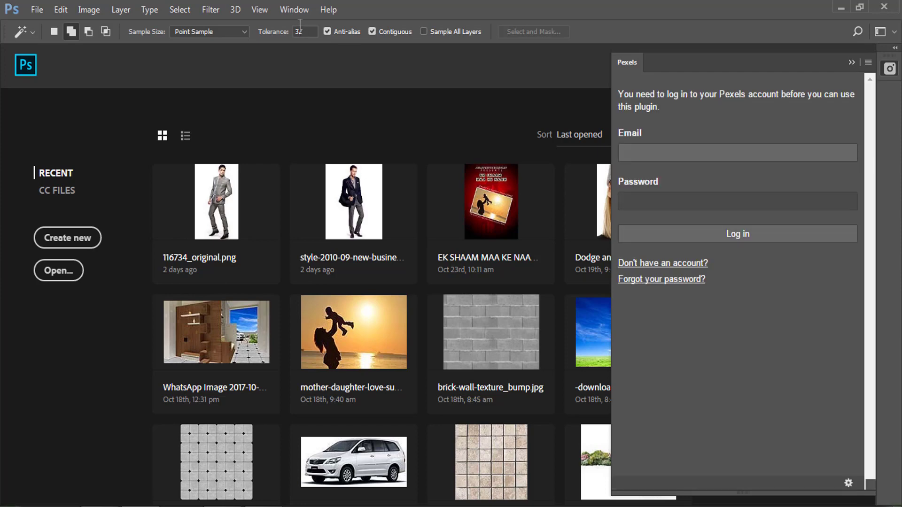
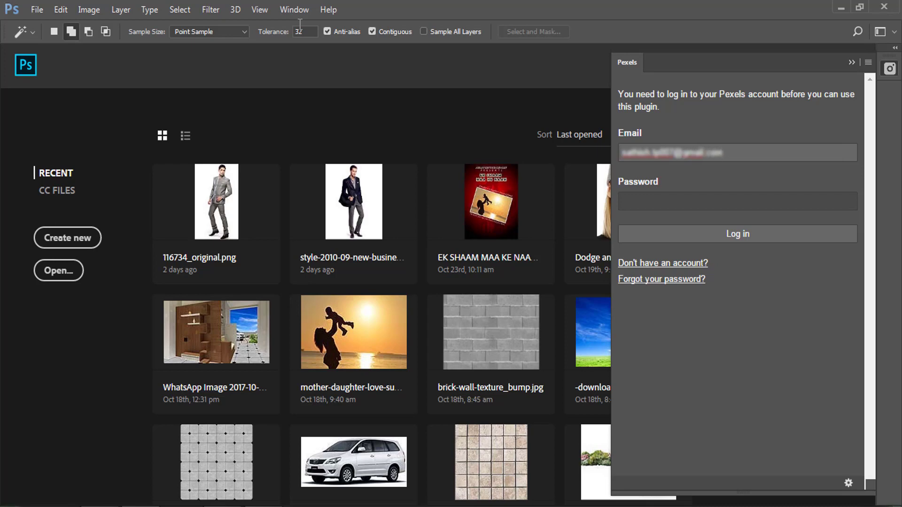
# Log in to the Pexels panel with the account e-mail and password
pyautogui.press('Tab')
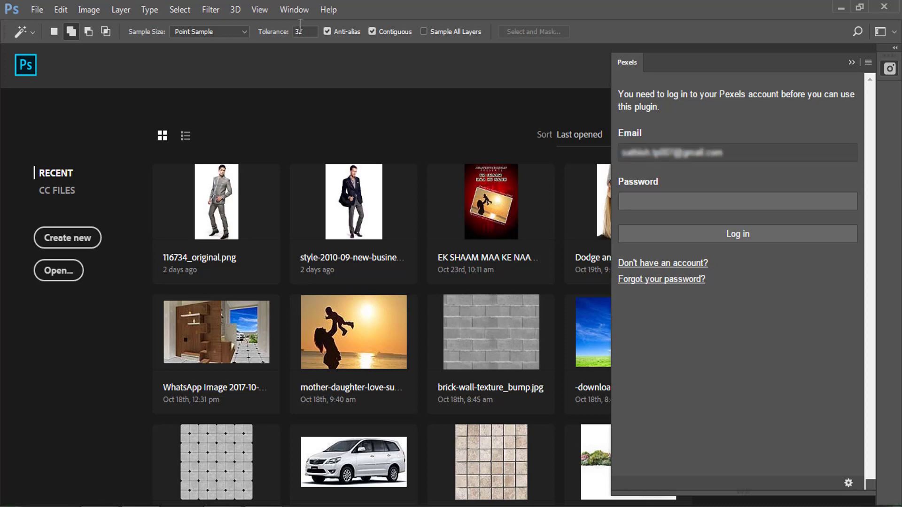
pyautogui.write('•••••••••')
pyautogui.press('Return')
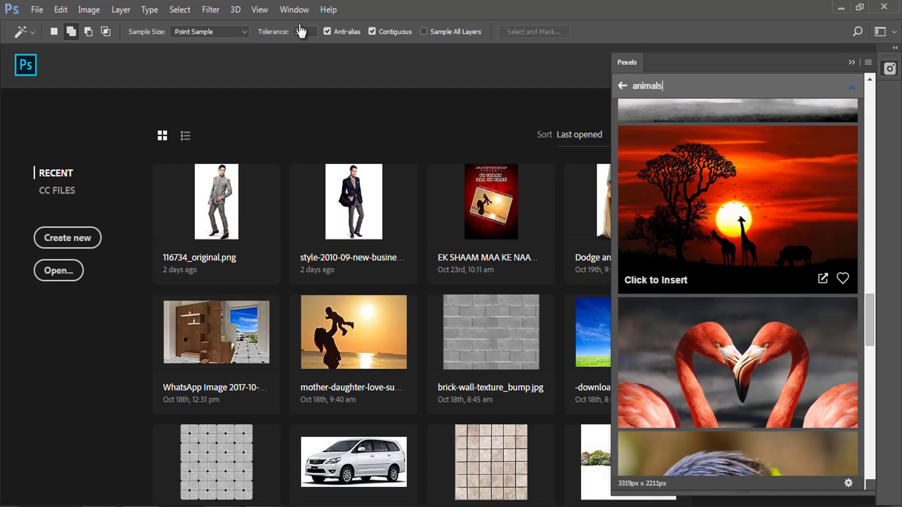
pyautogui.write('space')
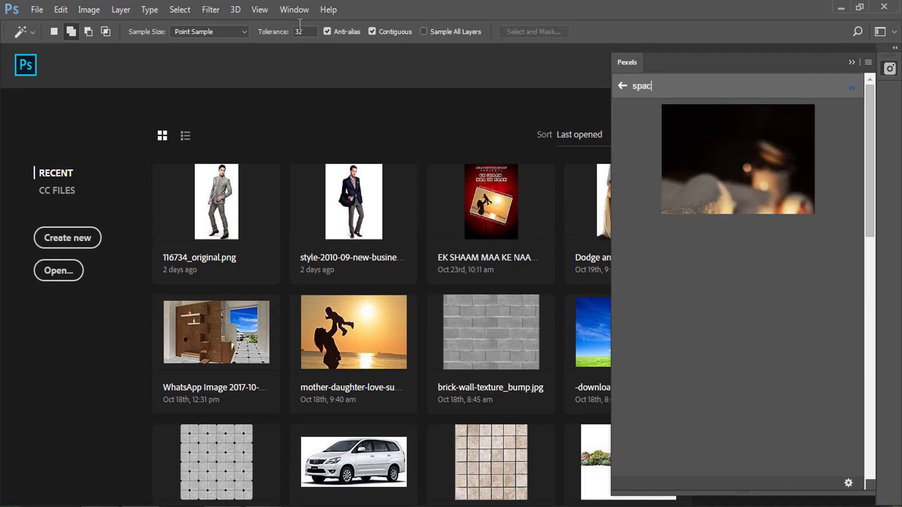
pyautogui.press('BackSpace')
pyautogui.press('BackSpace')
pyautogui.press('BackSpace')
pyautogui.press('BackSpace')
pyautogui.press('BackSpace')
pyautogui.write('cacke')
pyautogui.press('BackSpace')
pyautogui.press('BackSpace')
pyautogui.press('BackSpace')
pyautogui.press('BackSpace')
pyautogui.press('BackSpace')
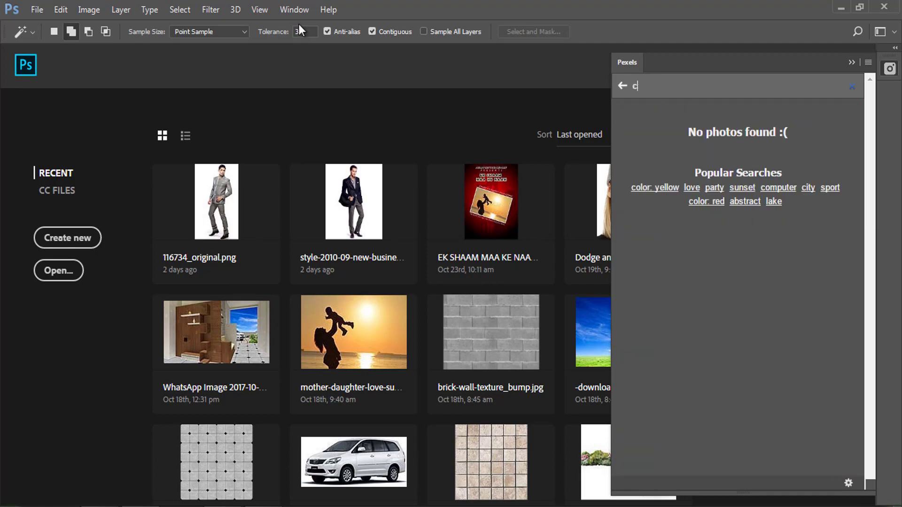
pyautogui.write('food')
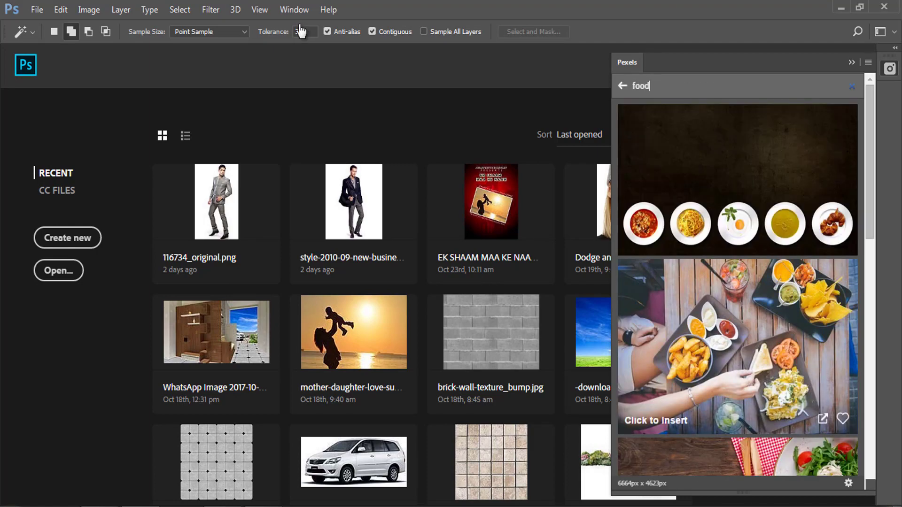
pyautogui.press('BackSpace')
pyautogui.press('BackSpace')
pyautogui.press('BackSpace')
pyautogui.press('BackSpace')
pyautogui.write('computer')
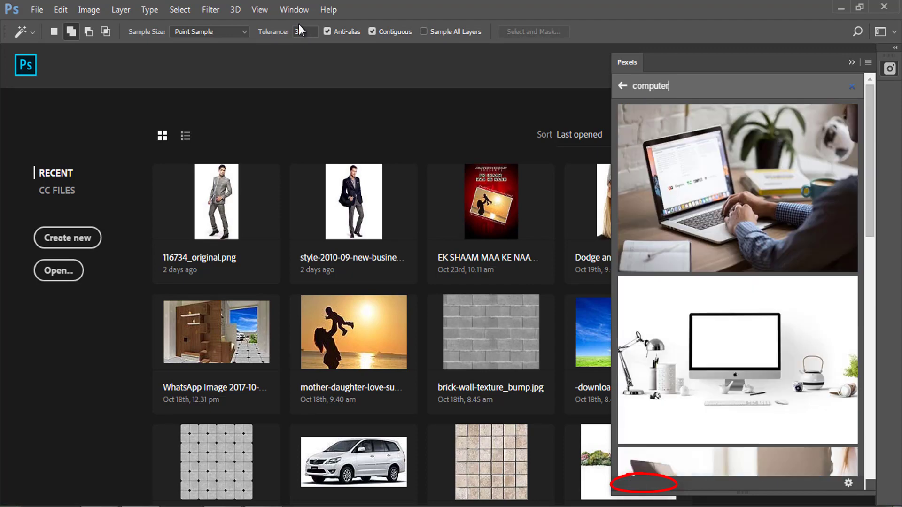
pyautogui.scroll(-5, 738, 282)
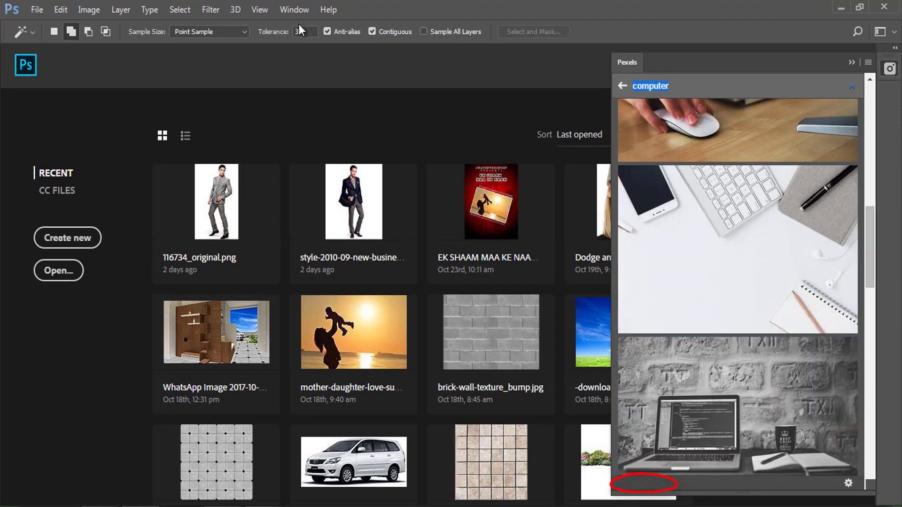
pyautogui.write('facebook coverpage')
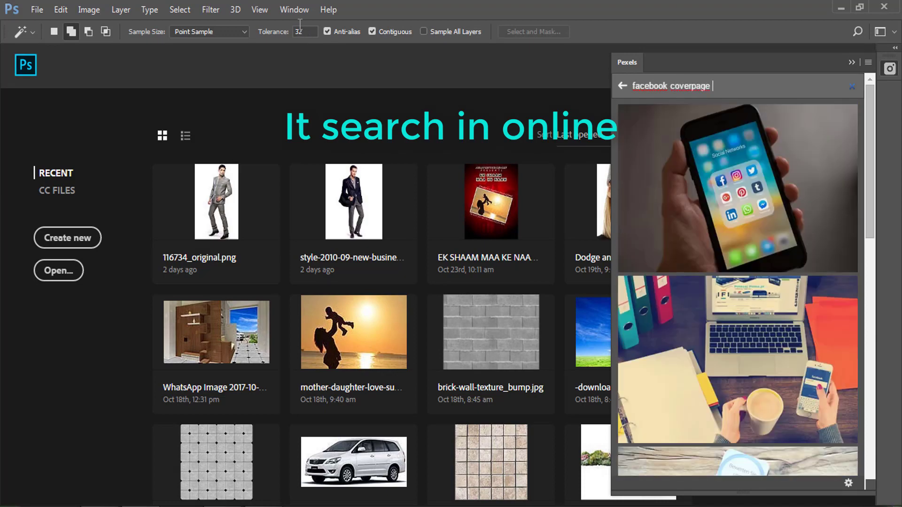
pyautogui.press('BackSpace')
pyautogui.press('BackSpace')
pyautogui.press('BackSpace')
pyautogui.press('BackSpace')
pyautogui.press('BackSpace')
pyautogui.press('BackSpace')
pyautogui.press('BackSpace')
pyautogui.press('BackSpace')
pyautogui.press('BackSpace')
pyautogui.press('BackSpace')
pyautogui.press('BackSpace')
pyautogui.press('BackSpace')
pyautogui.press('BackSpace')
pyautogui.press('BackSpace')
pyautogui.press('BackSpace')
pyautogui.press('BackSpace')
pyautogui.press('BackSpace')
pyautogui.press('BackSpace')
pyautogui.press('BackSpace')
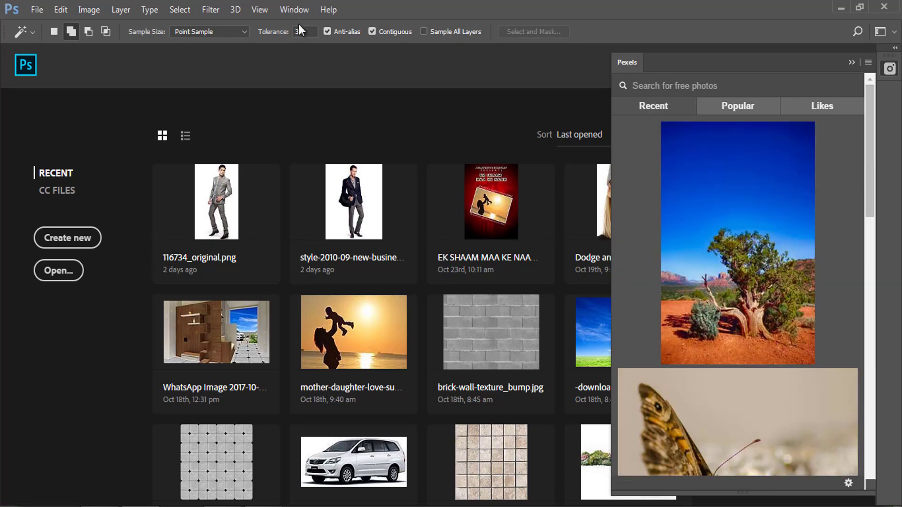
pyautogui.write('tigert')
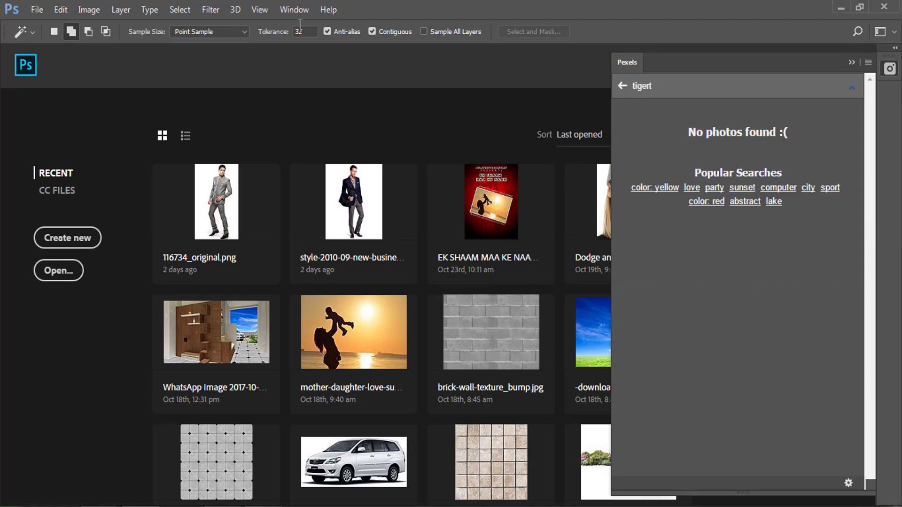
# Search Pexels for 'tiger' and insert the photo of a tiger walking through grass
pyautogui.press('BackSpace')
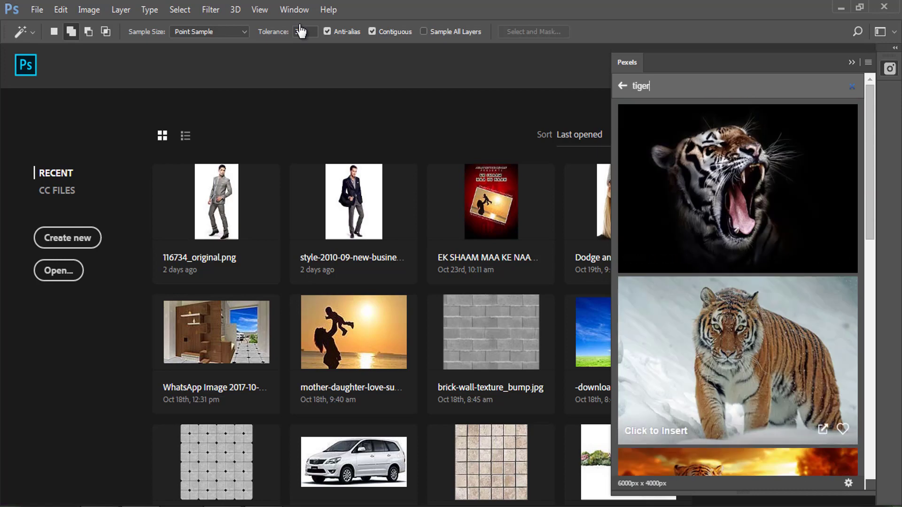
pyautogui.scroll(-10, 738, 287)
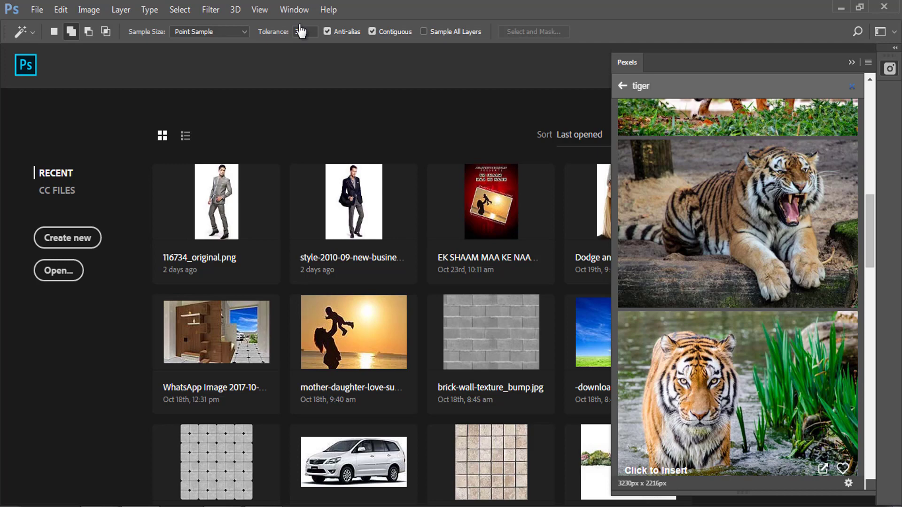
pyautogui.scroll(-5, 738, 288)
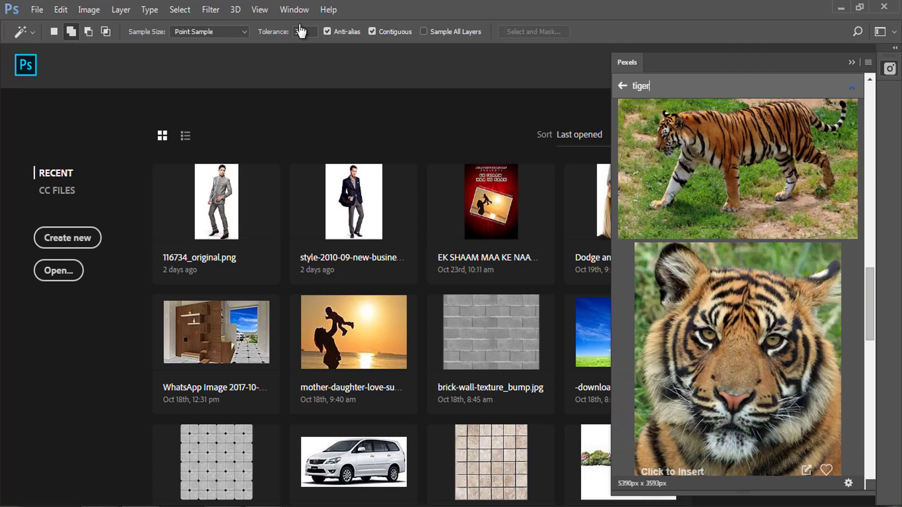
pyautogui.scroll(-5, 738, 288)
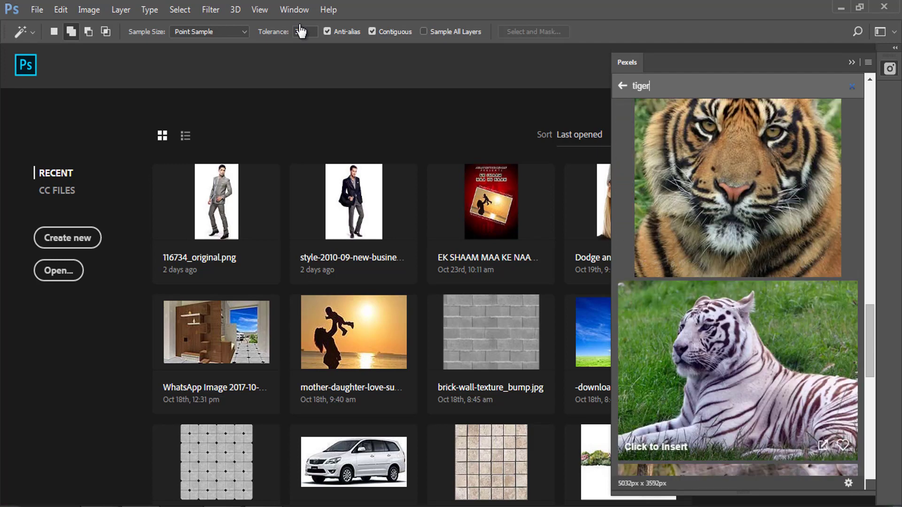
pyautogui.scroll(-5, 738, 287)
pyautogui.scroll(-5, 737, 287)
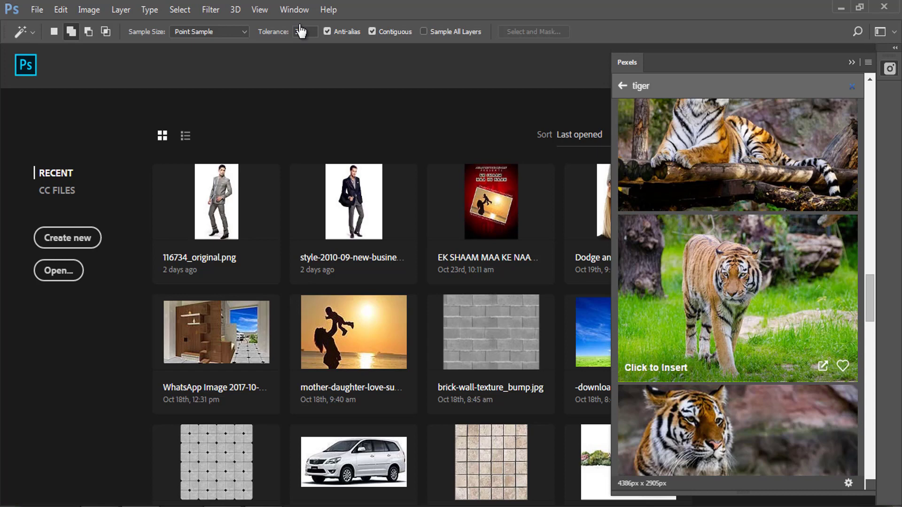
pyautogui.click(737, 288)
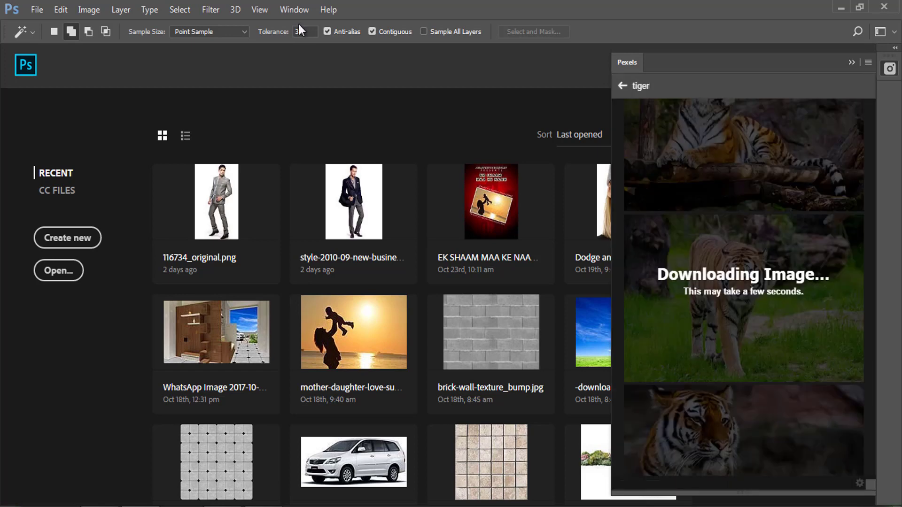